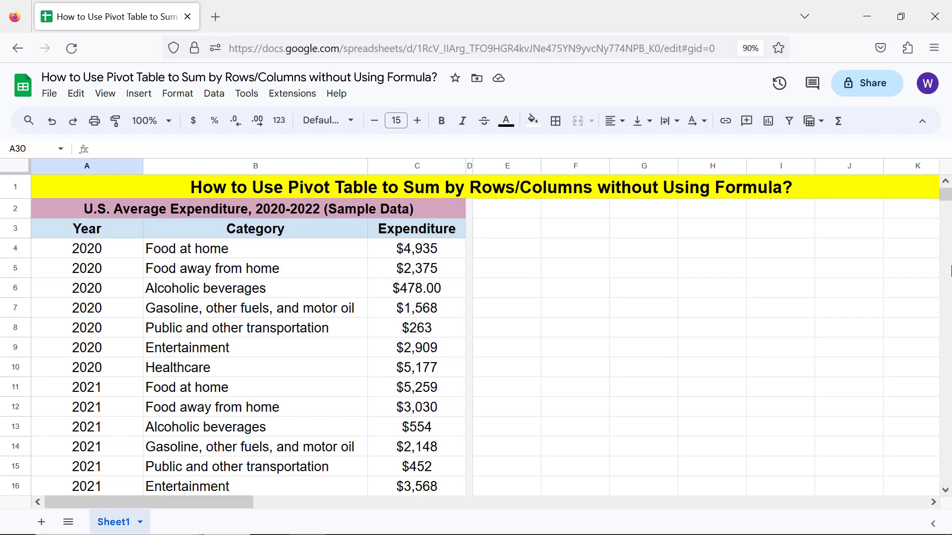
# Select the expenditure data range A3:C24, Year header through the last row
pyautogui.scroll(-2, 947, 205)
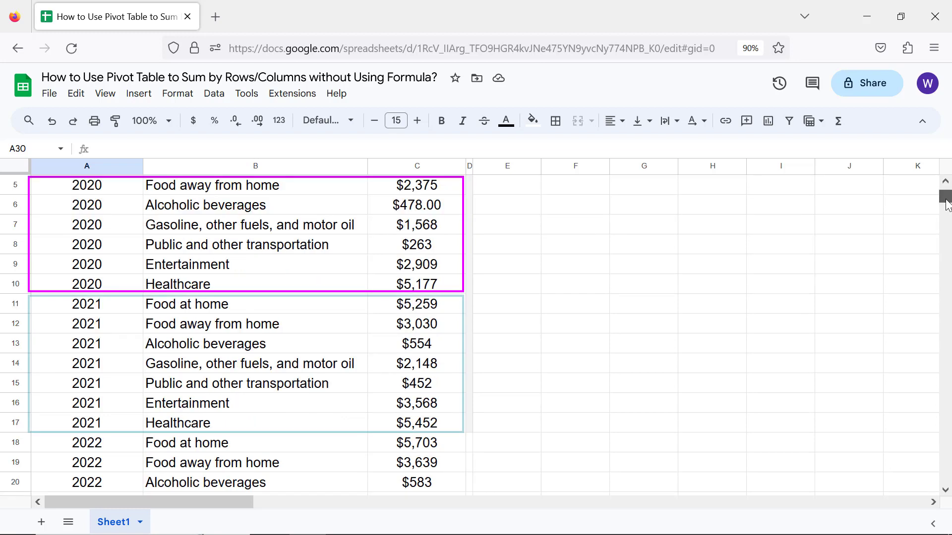
pyautogui.scroll(-4, 947, 205)
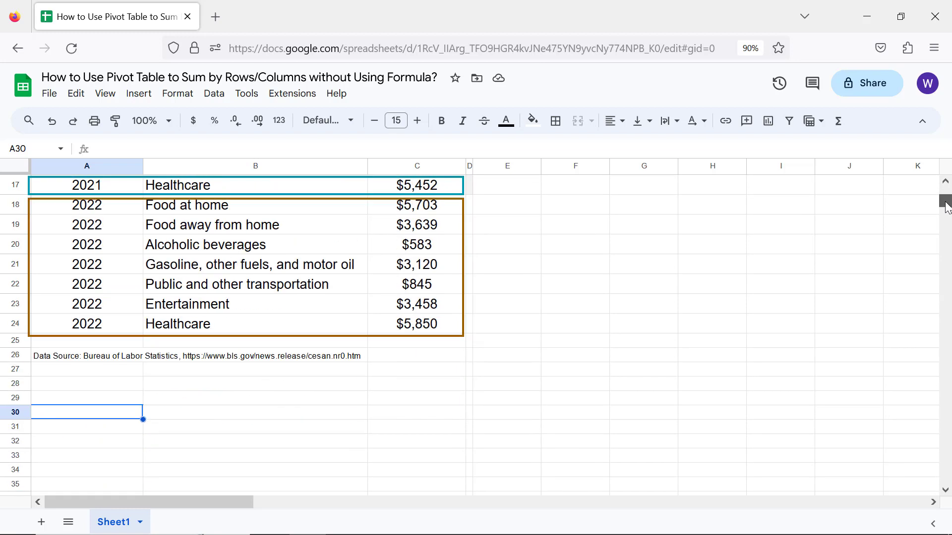
pyautogui.scroll(5, 947, 205)
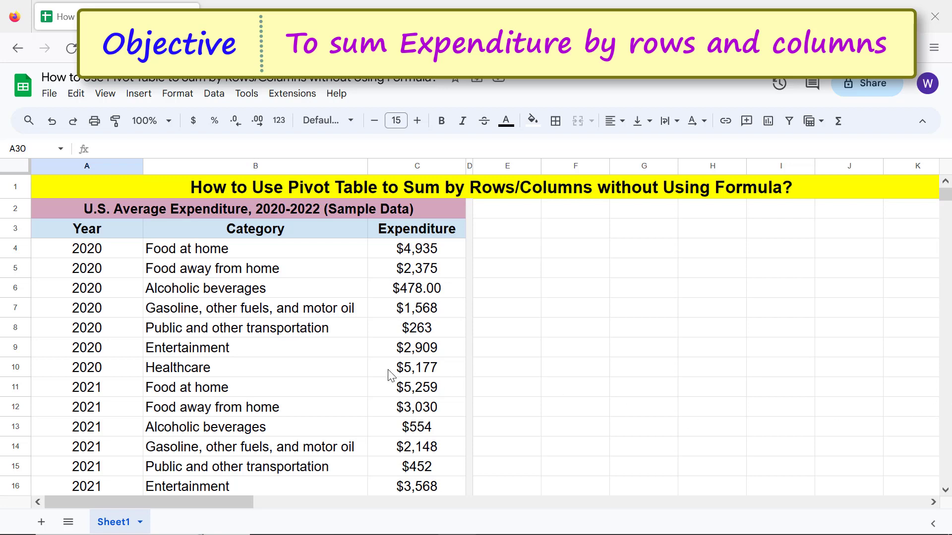
pyautogui.click(130, 236)
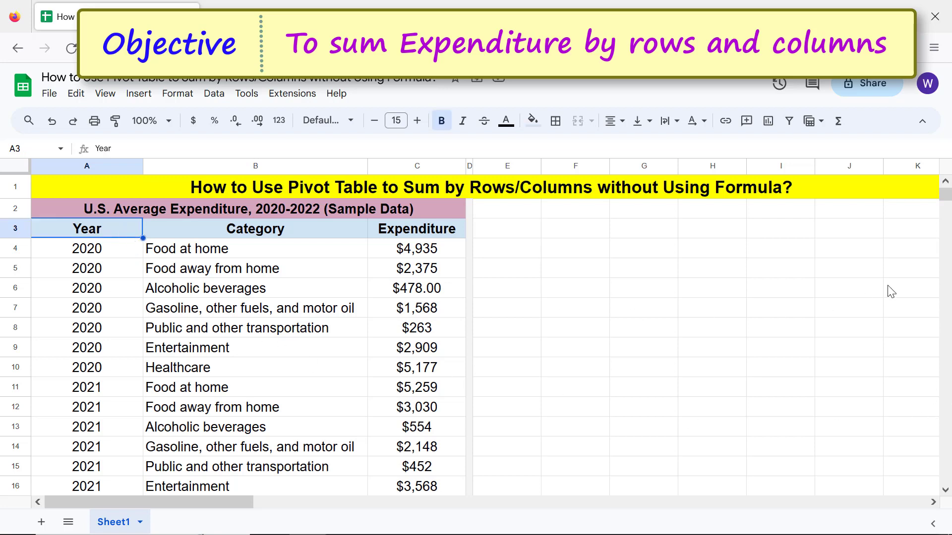
pyautogui.moveTo(945, 195); pyautogui.dragTo(945, 204)
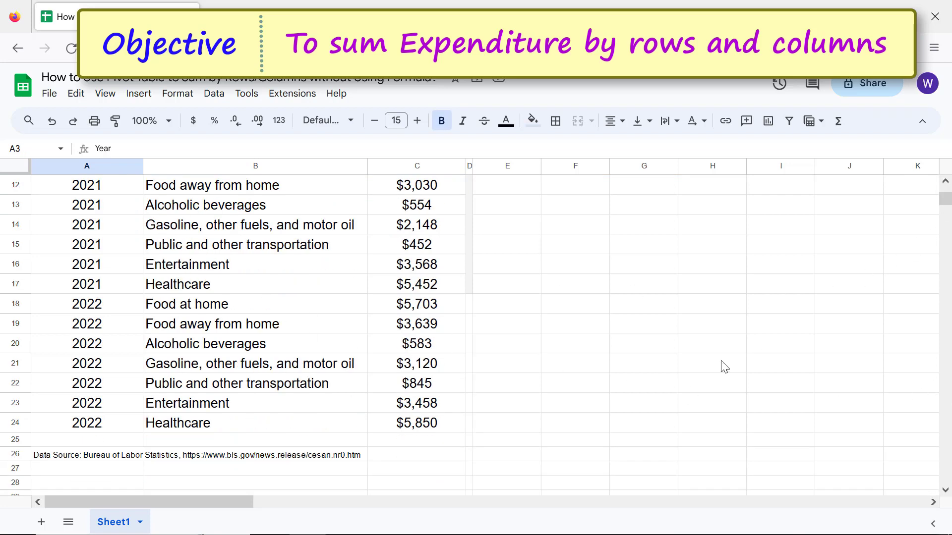
pyautogui.keyDown('shift'); pyautogui.click(429, 430); pyautogui.keyUp('shift')
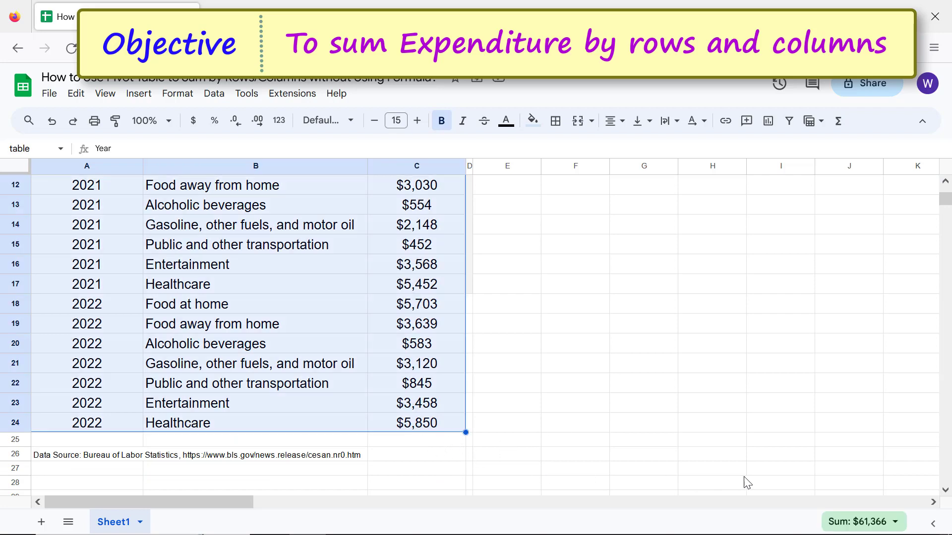
pyautogui.moveTo(945, 199); pyautogui.dragTo(946, 188)
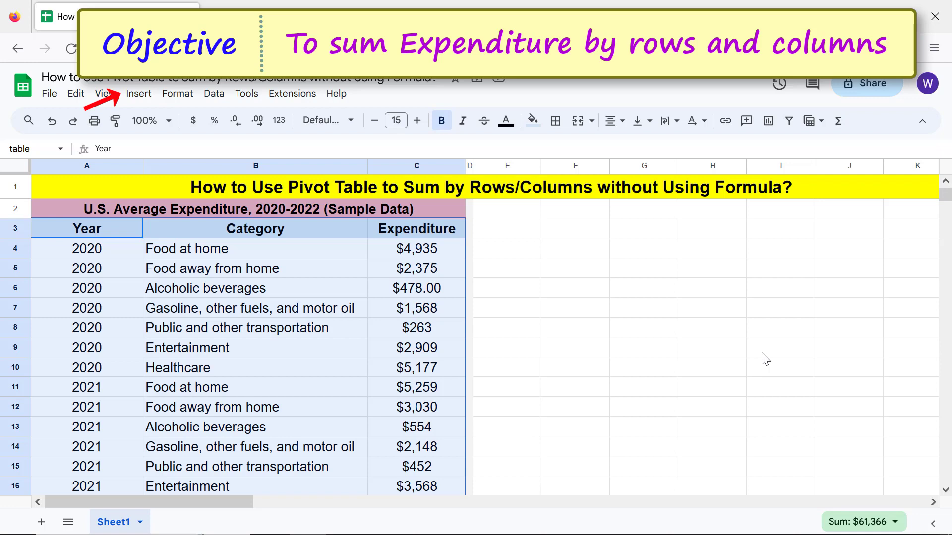
# Insert a pivot table from that range on the existing sheet at Sheet1!E3
pyautogui.click(142, 99)
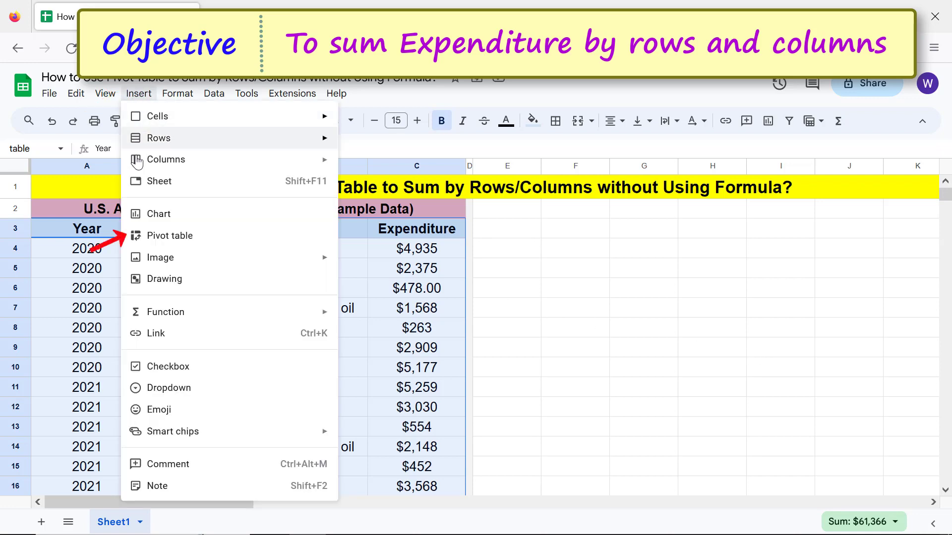
pyautogui.click(140, 237)
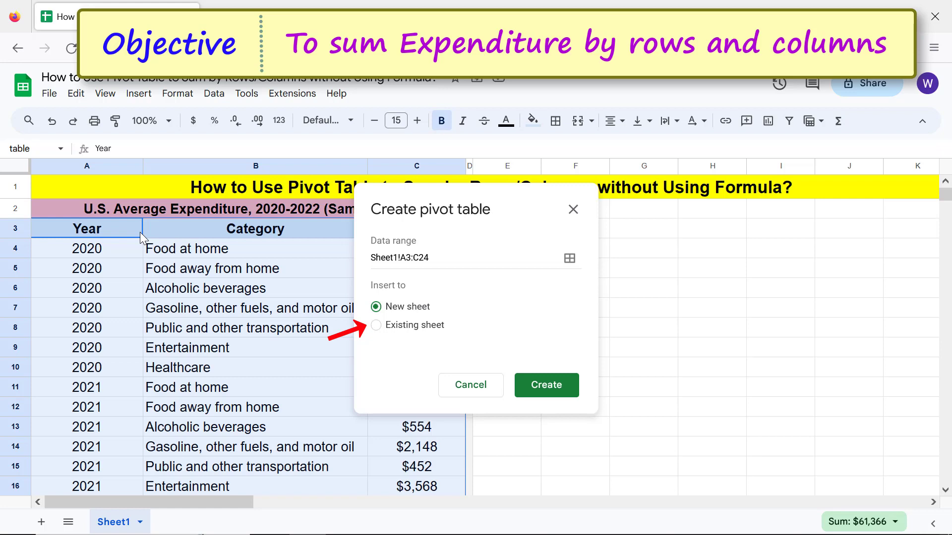
pyautogui.click(377, 325)
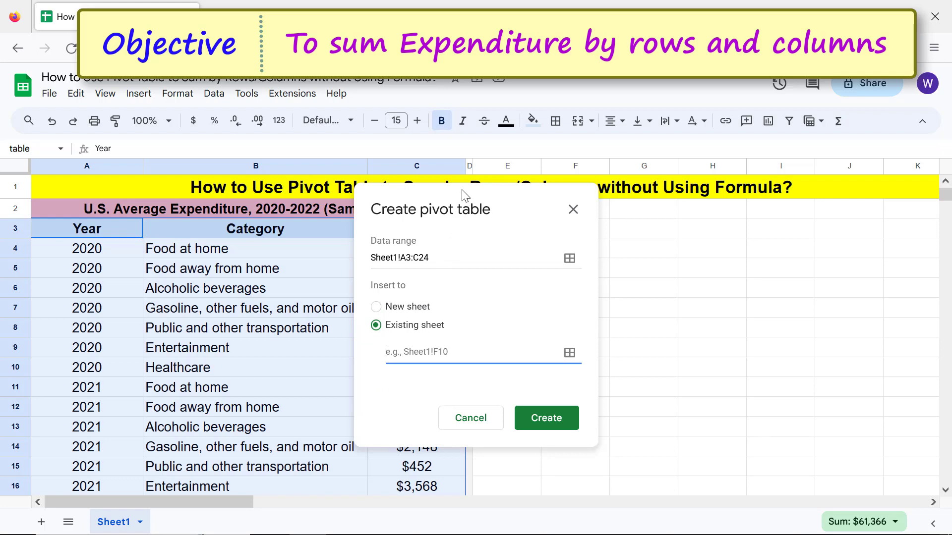
pyautogui.moveTo(462, 195); pyautogui.dragTo(293, 191)
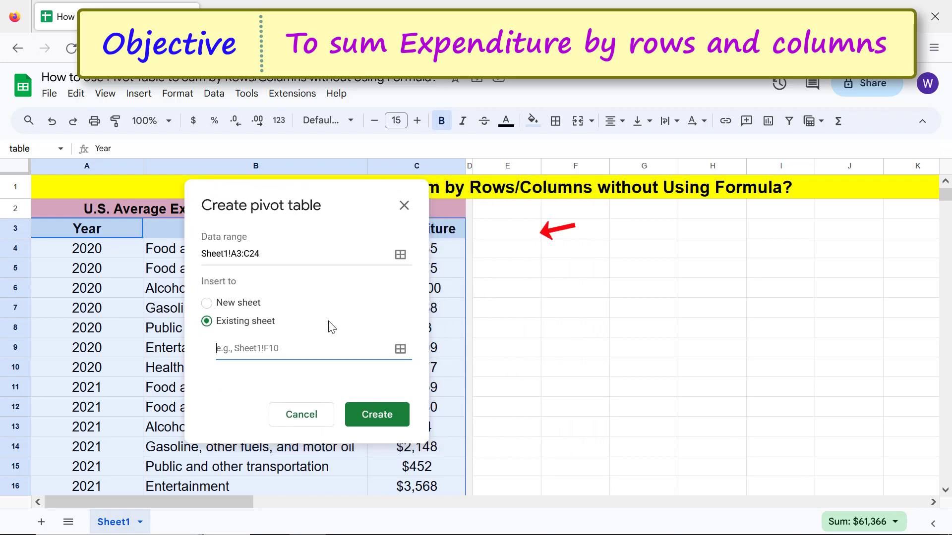
pyautogui.click(496, 233)
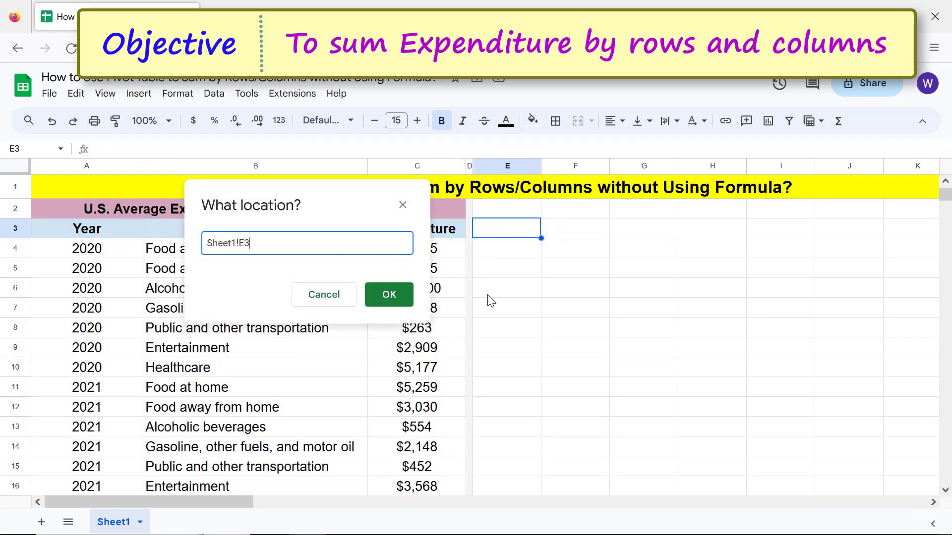
pyautogui.click(387, 294)
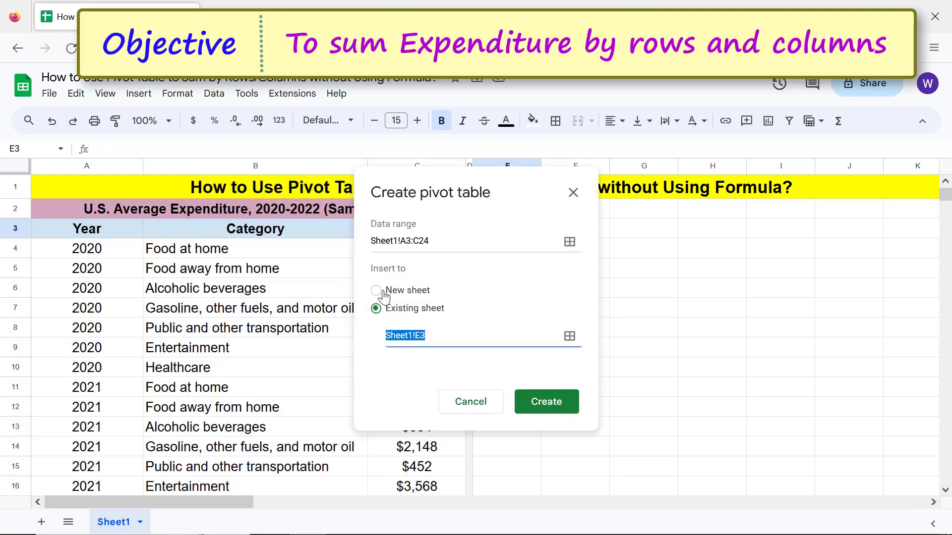
pyautogui.click(543, 404)
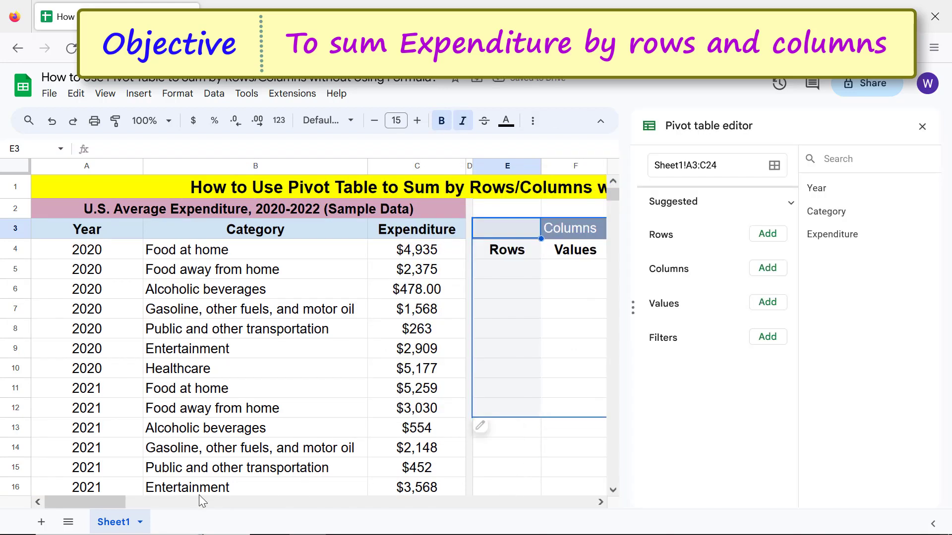
# Put Year in Columns, Category in Rows and SUM of Expenditure in Values
pyautogui.moveTo(114, 501); pyautogui.dragTo(178, 517)
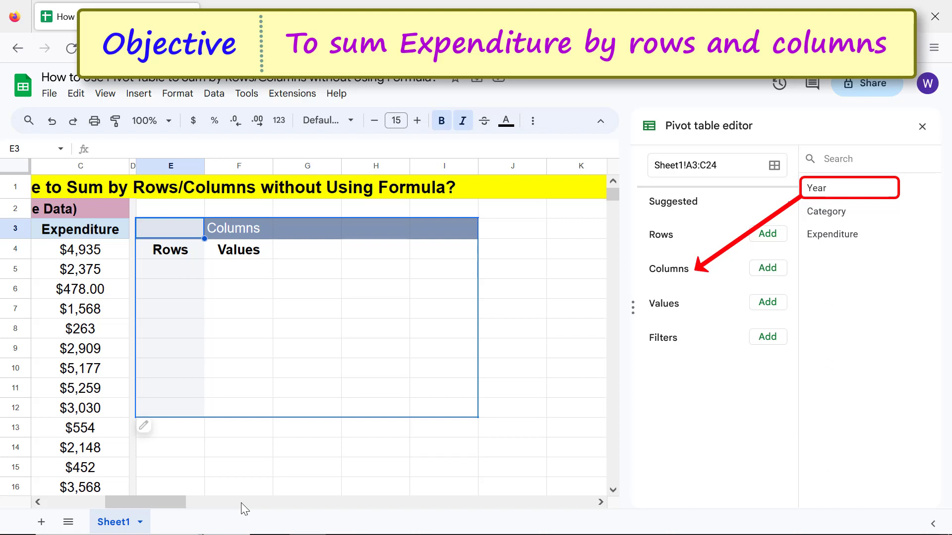
pyautogui.moveTo(815, 188); pyautogui.dragTo(657, 299)
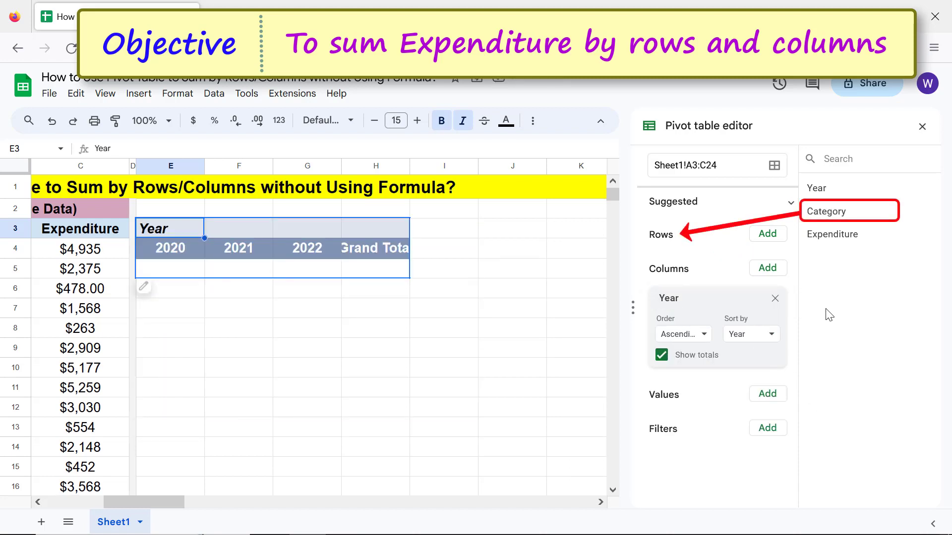
pyautogui.moveTo(824, 210); pyautogui.dragTo(657, 252)
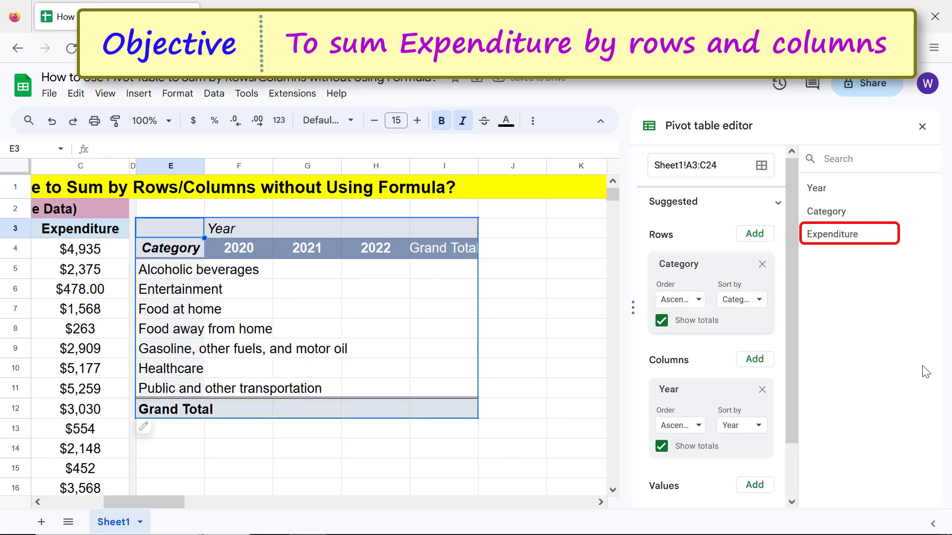
pyautogui.moveTo(789, 322); pyautogui.dragTo(792, 394)
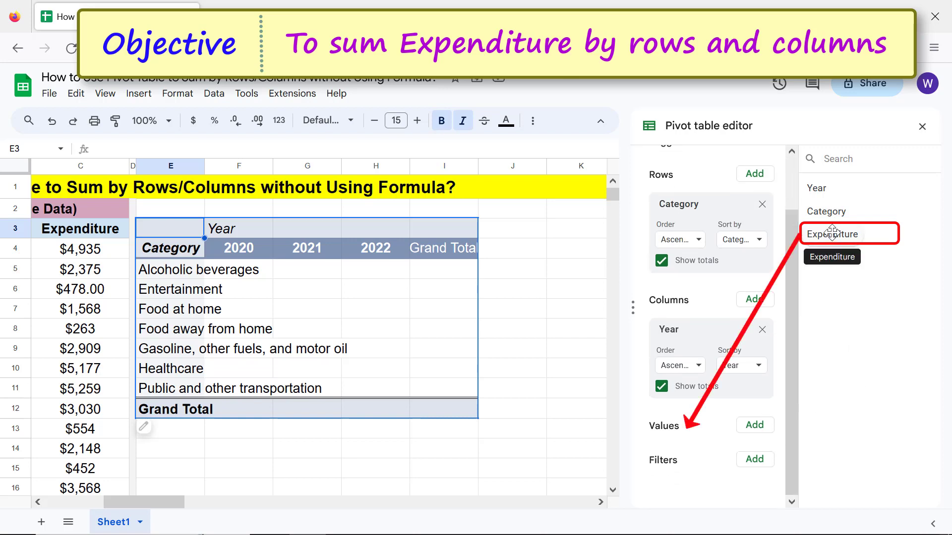
pyautogui.moveTo(832, 231); pyautogui.dragTo(664, 454)
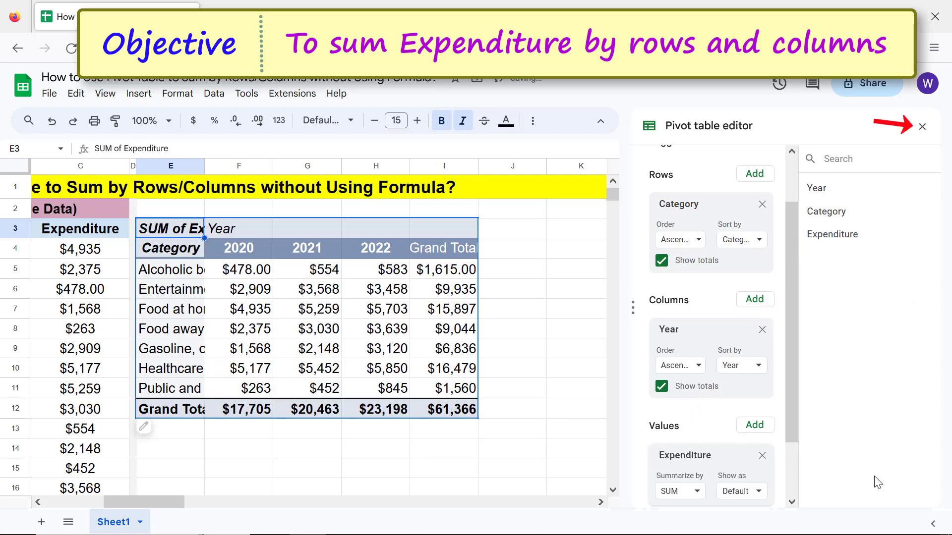
# Close the pivot editor and widen columns E and I so labels show fully
pyautogui.click(922, 126)
pyautogui.click(917, 132)
pyautogui.moveTo(204, 126); pyautogui.dragTo(271, 125)
pyautogui.moveTo(547, 125); pyautogui.dragTo(568, 125)
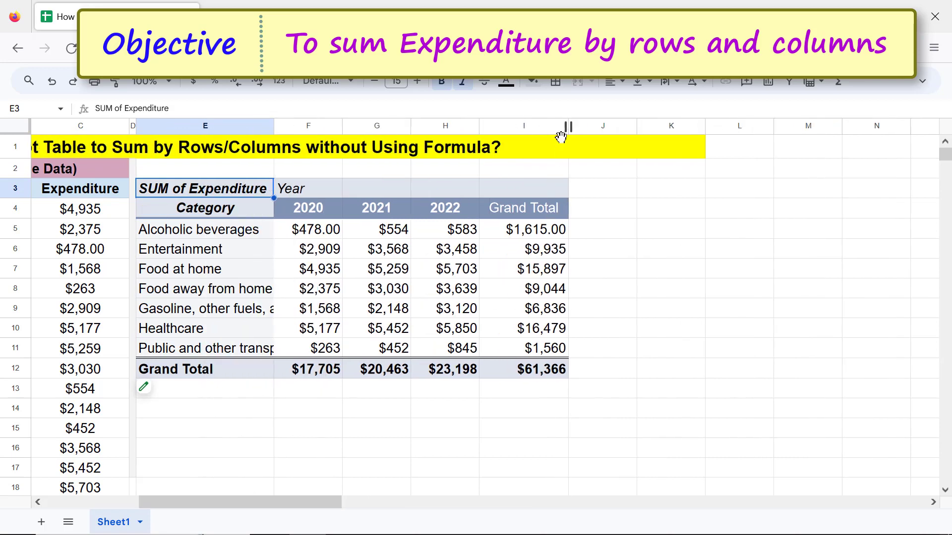
pyautogui.moveTo(308, 502); pyautogui.dragTo(208, 505)
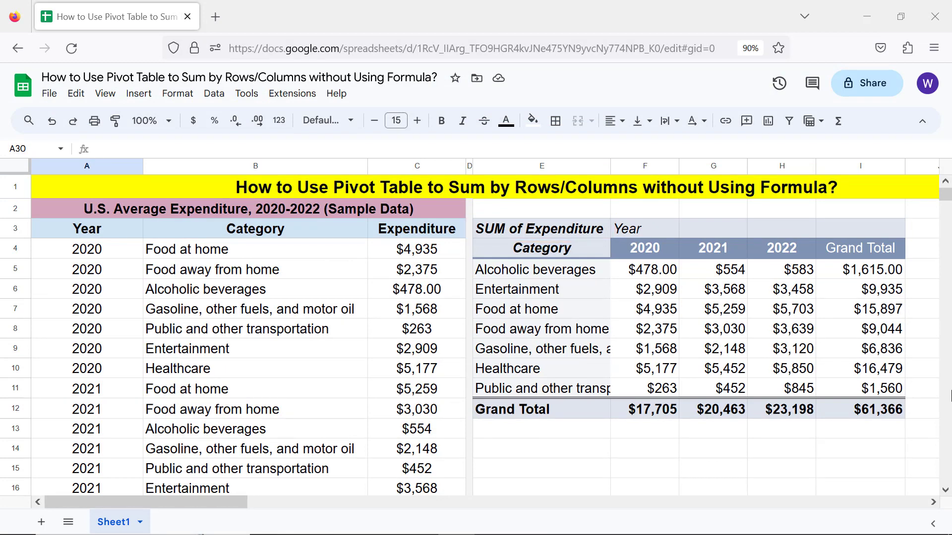
# Rename the E3 header to Expenditure and bold the Year (F3) and Grand Total (I4) headers
pyautogui.click(561, 230)
pyautogui.write('xpenditure')
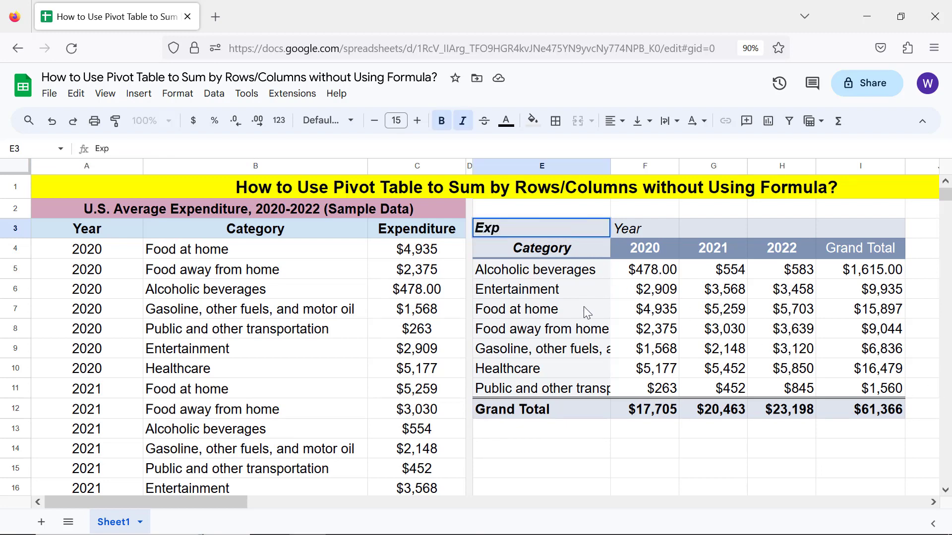
pyautogui.press('Return')
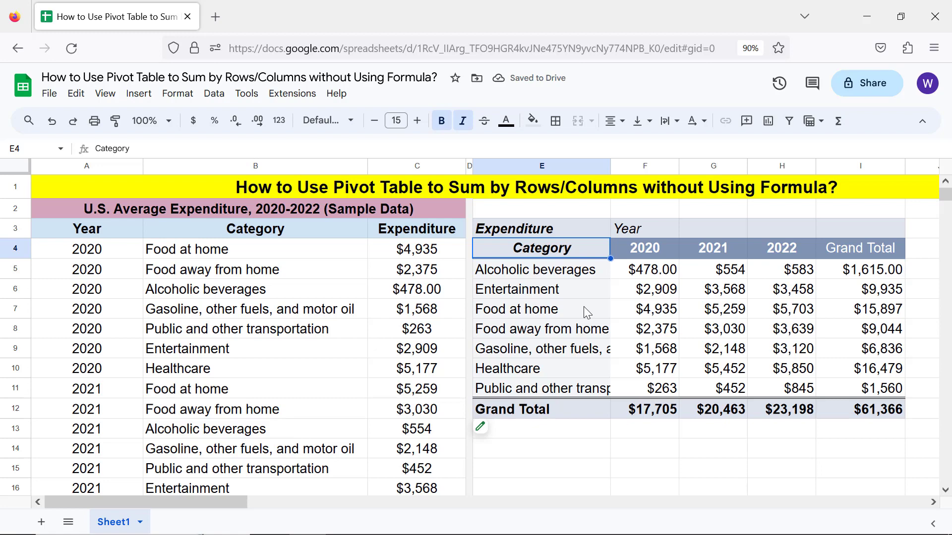
pyautogui.click(635, 234)
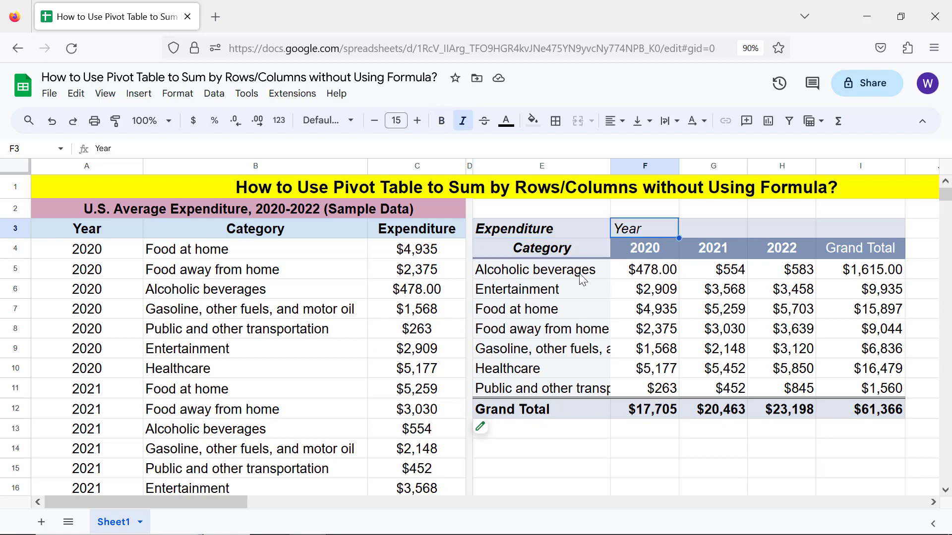
pyautogui.click(441, 121)
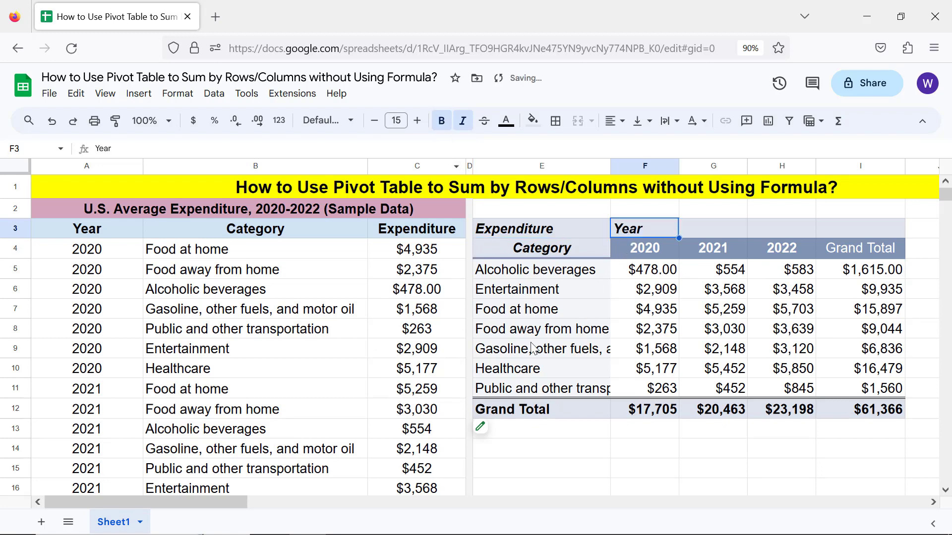
pyautogui.click(833, 255)
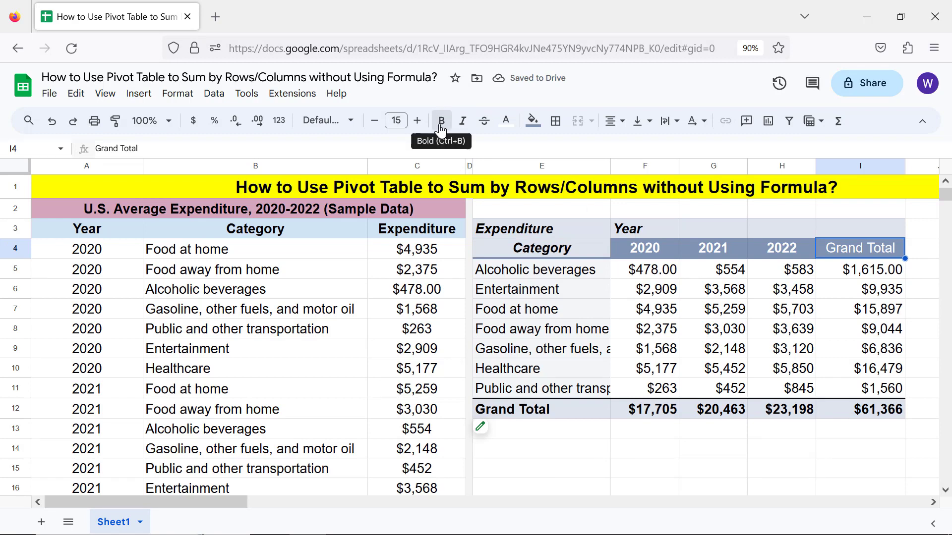
pyautogui.click(441, 121)
# Shade category grand totals I5:I11 light purple and yearly totals F12:H12 light green
pyautogui.click(833, 278)
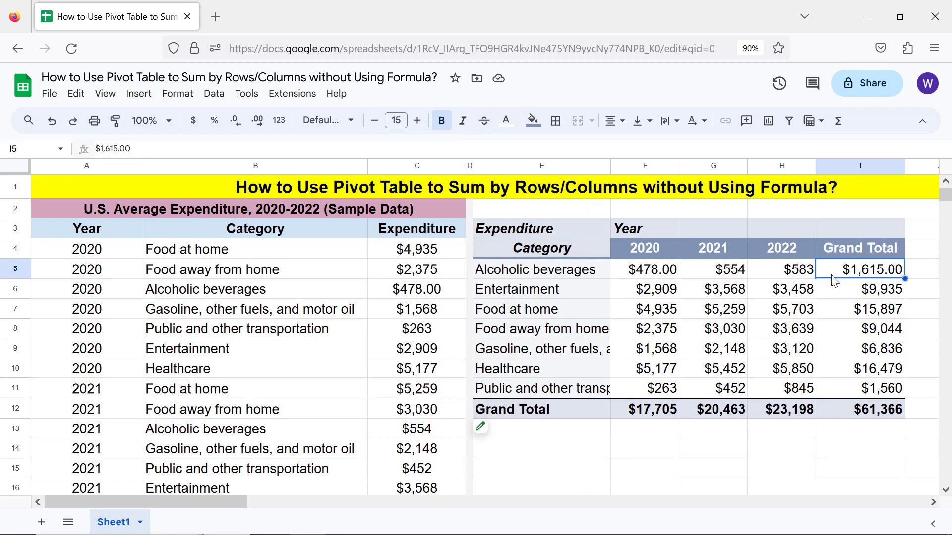
pyautogui.keyDown('shift'); pyautogui.click(845, 389); pyautogui.keyUp('shift')
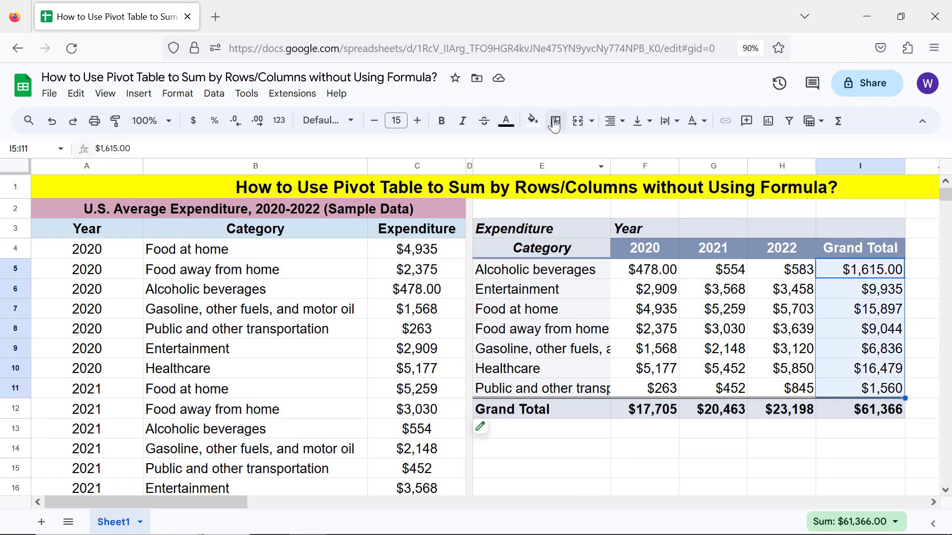
pyautogui.click(533, 121)
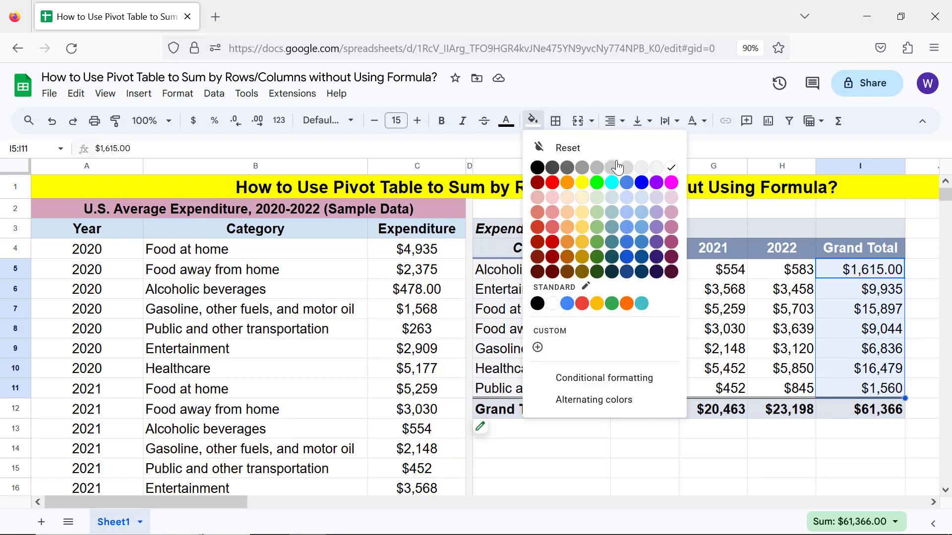
pyautogui.click(656, 197)
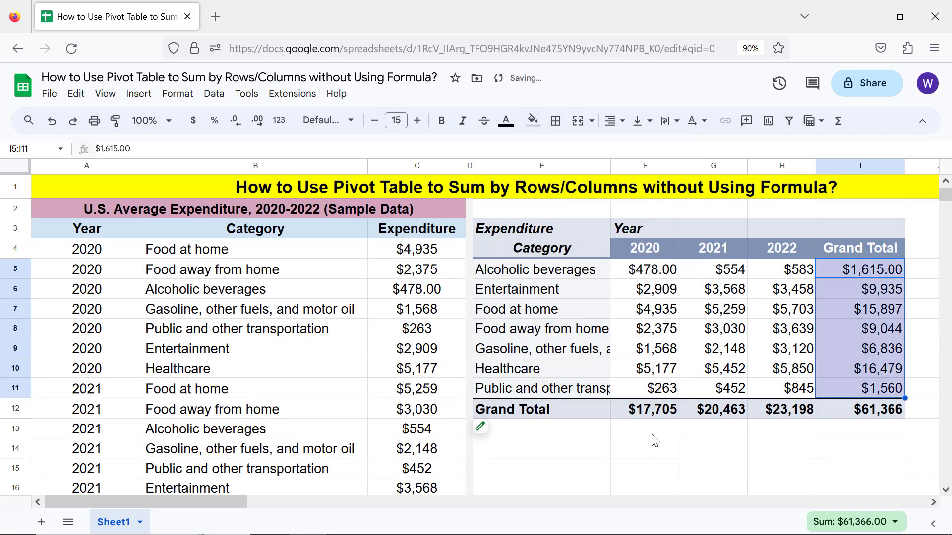
pyautogui.click(647, 412)
pyautogui.keyDown('shift'); pyautogui.click(786, 419); pyautogui.keyUp('shift')
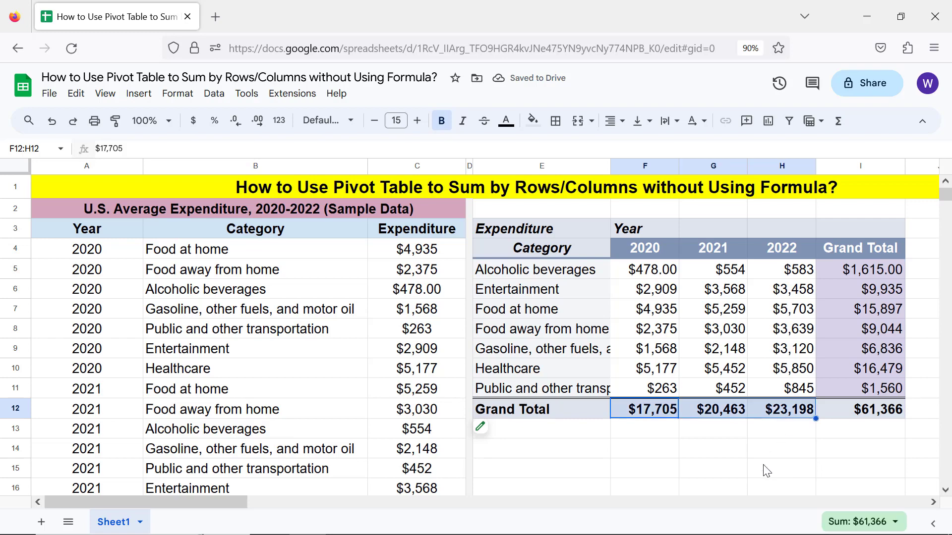
pyautogui.click(534, 121)
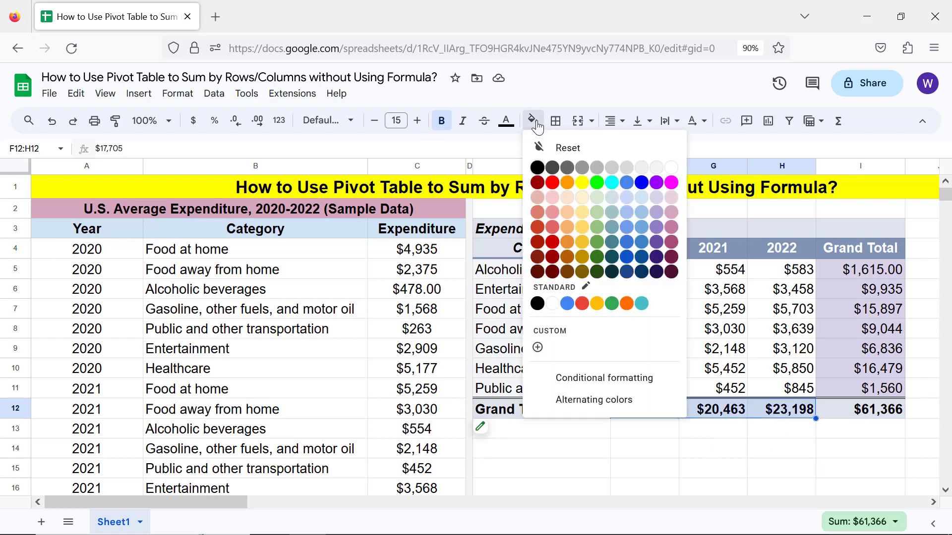
pyautogui.click(596, 198)
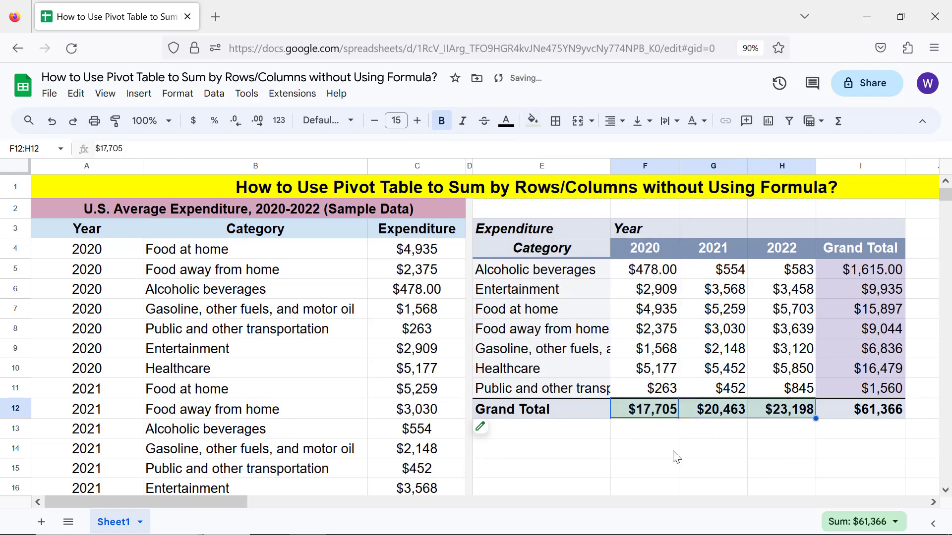
# Shade the overall grand total $61,366 in I12 light red
pyautogui.click(832, 413)
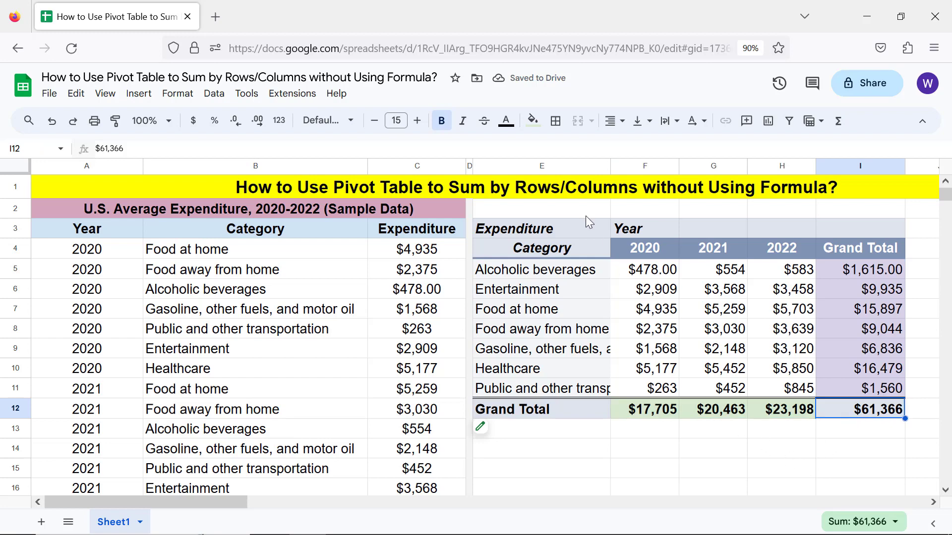
pyautogui.click(532, 121)
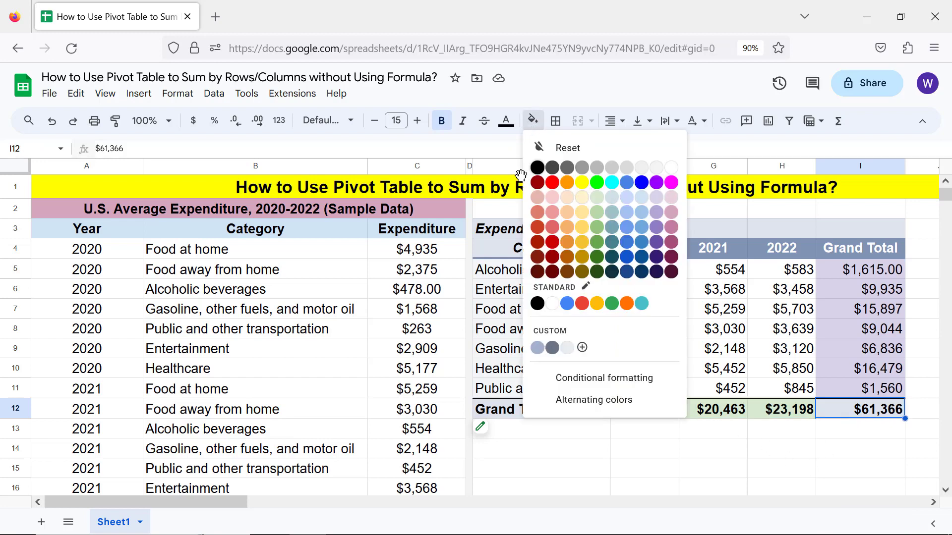
pyautogui.click(536, 200)
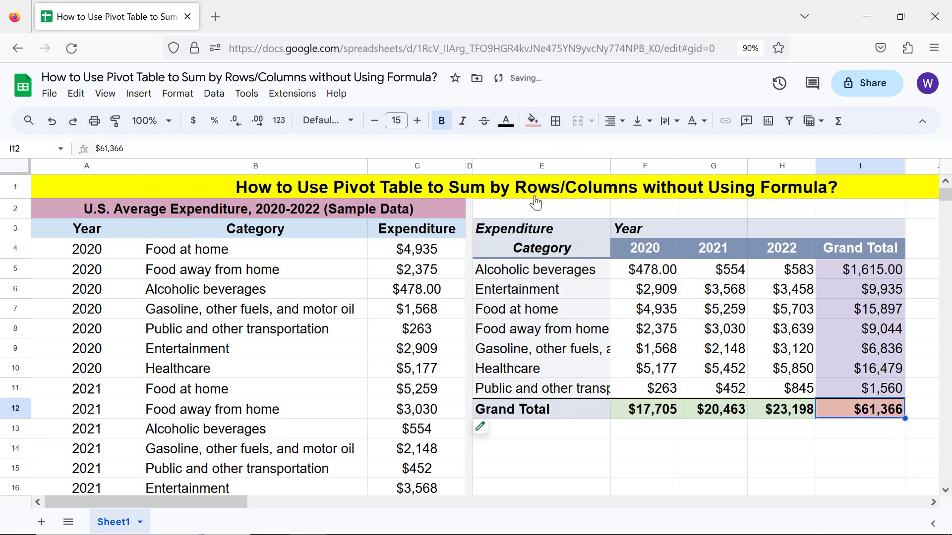
pyautogui.click(528, 448)
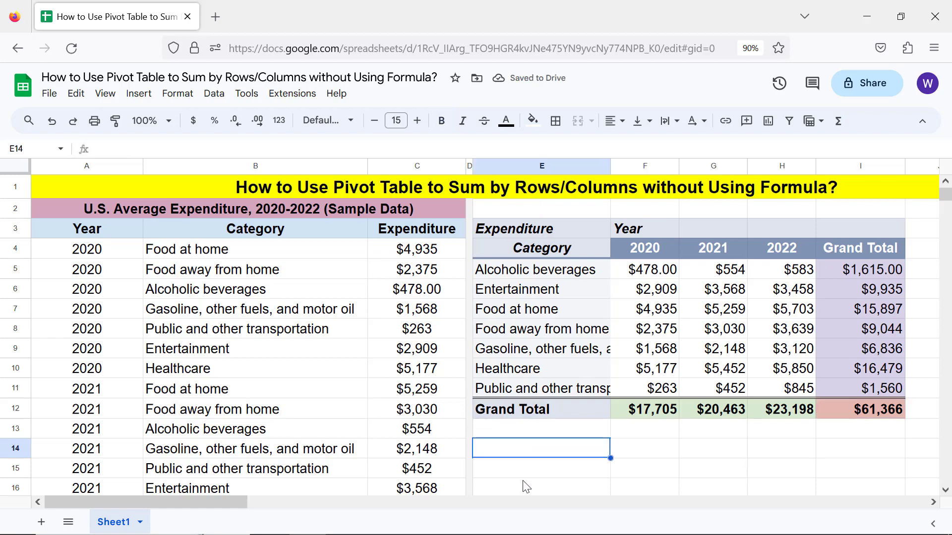